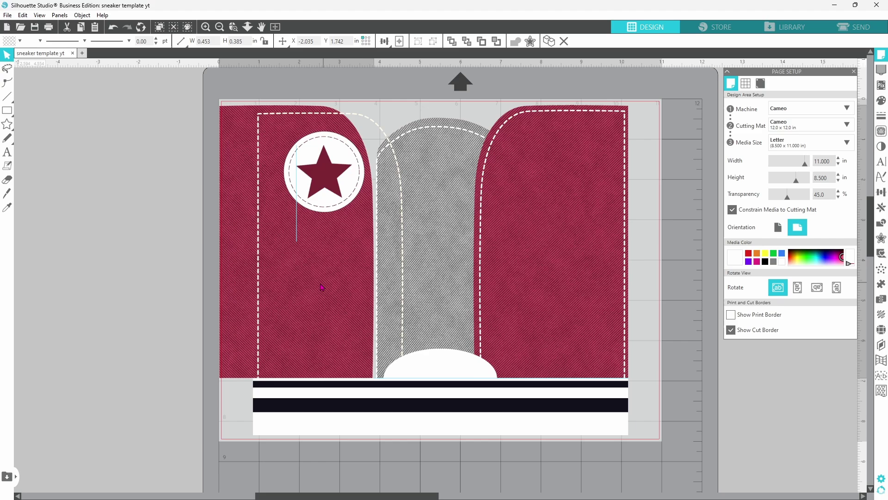
pyautogui.moveTo(320, 285); pyautogui.dragTo(311, 287)
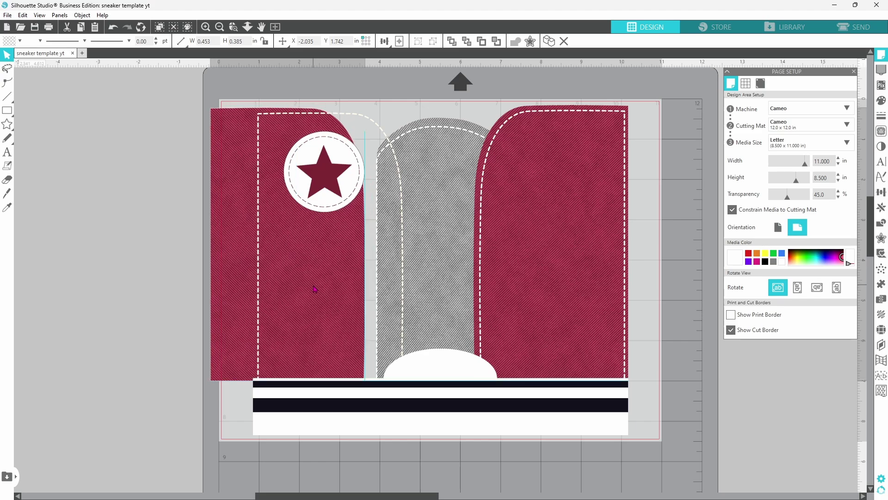
pyautogui.click(110, 29)
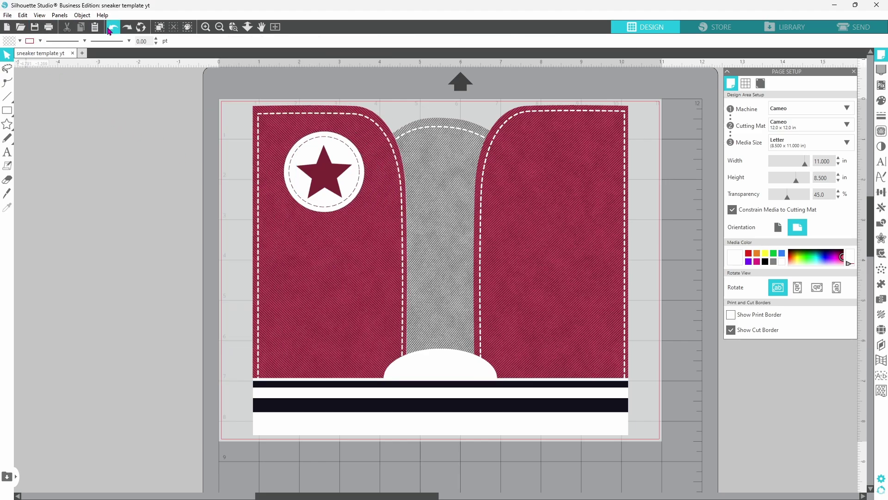
pyautogui.click(109, 30)
pyautogui.hotkey('ctrl', 'y')
# Step: Fill the left sneaker panel with the pink glitter ombre pattern and scale the pattern to 59%
pyautogui.click(361, 251)
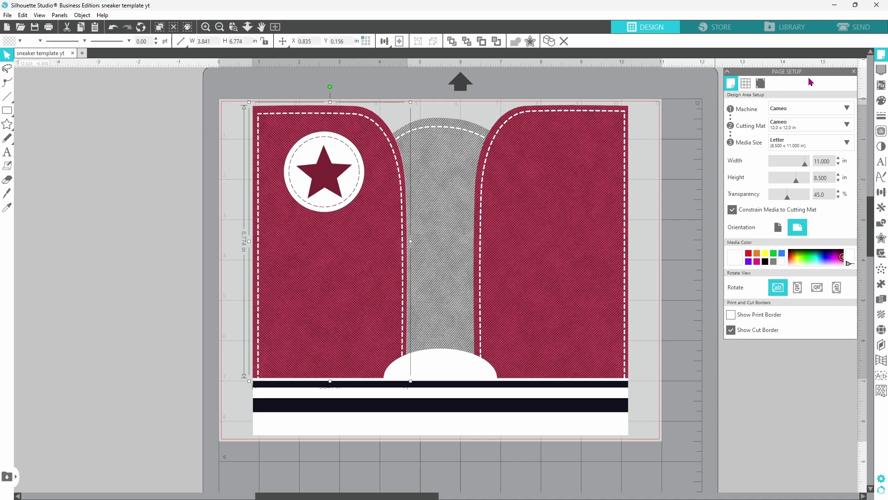
pyautogui.click(881, 103)
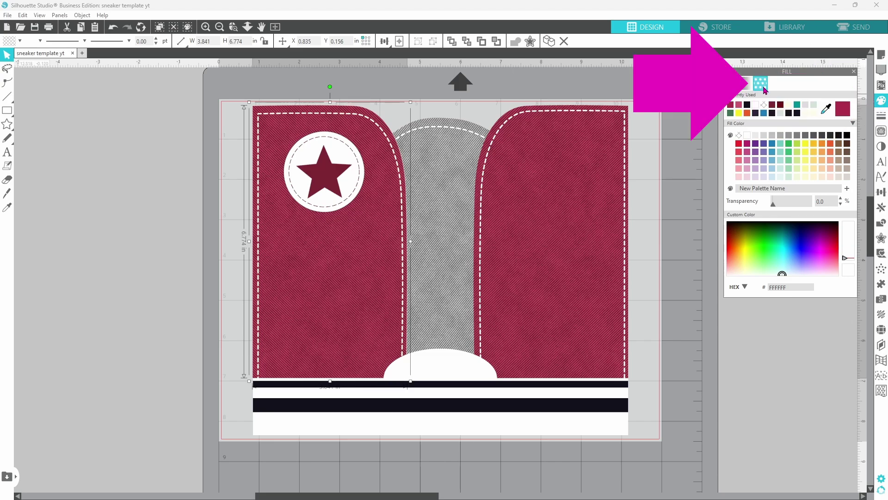
pyautogui.click(760, 84)
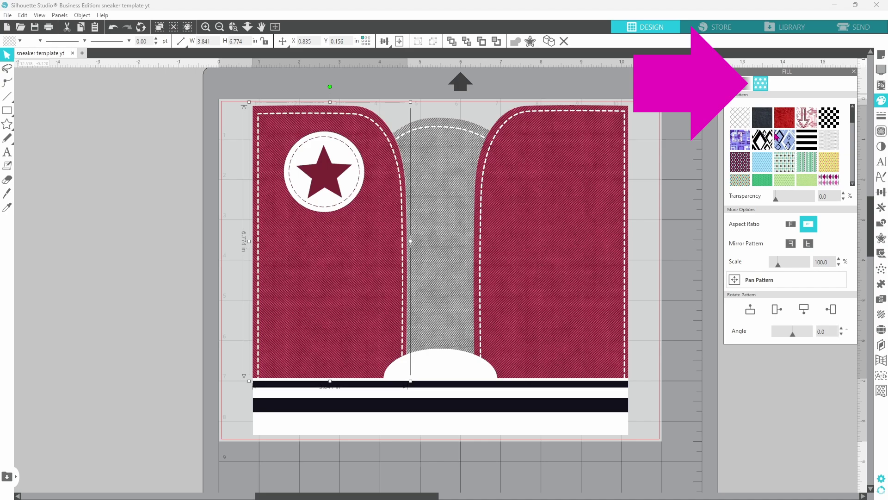
pyautogui.scroll(-8, 776, 136)
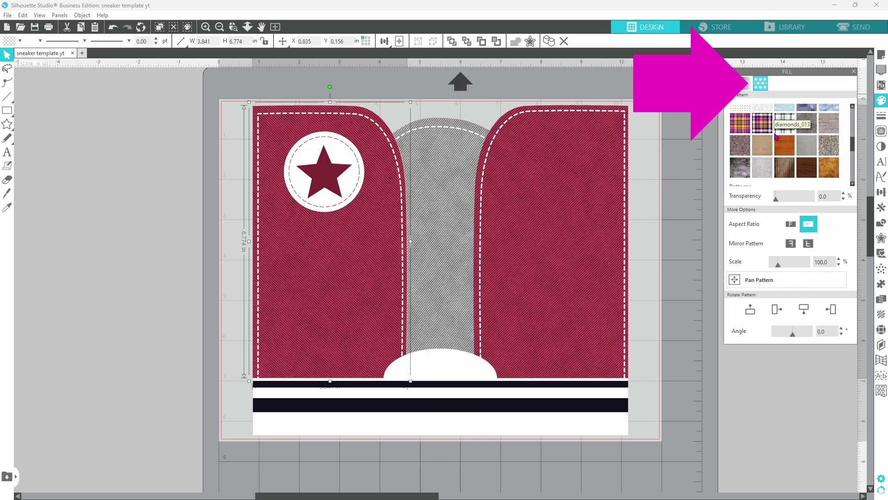
pyautogui.scroll(-5, 776, 136)
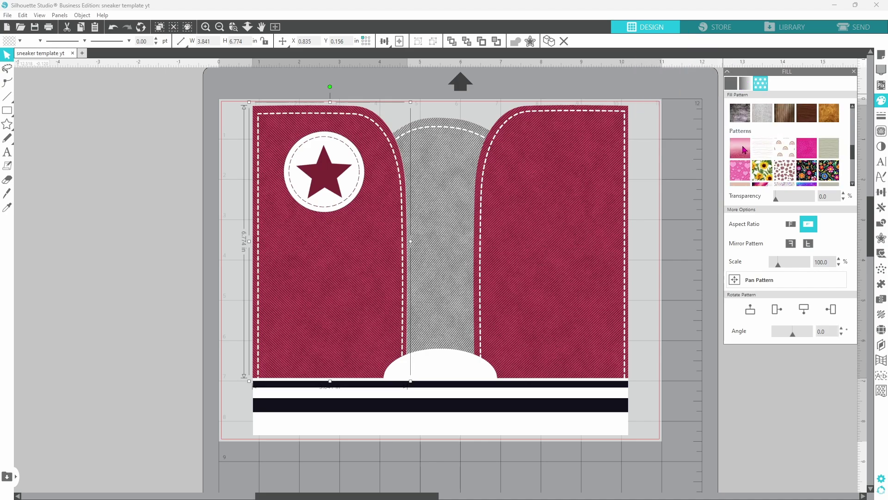
pyautogui.click(741, 148)
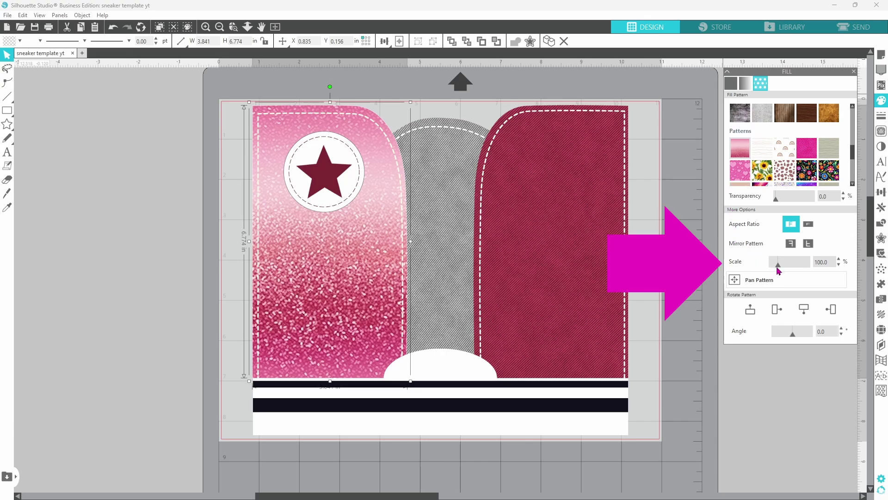
pyautogui.moveTo(777, 268); pyautogui.dragTo(775, 267)
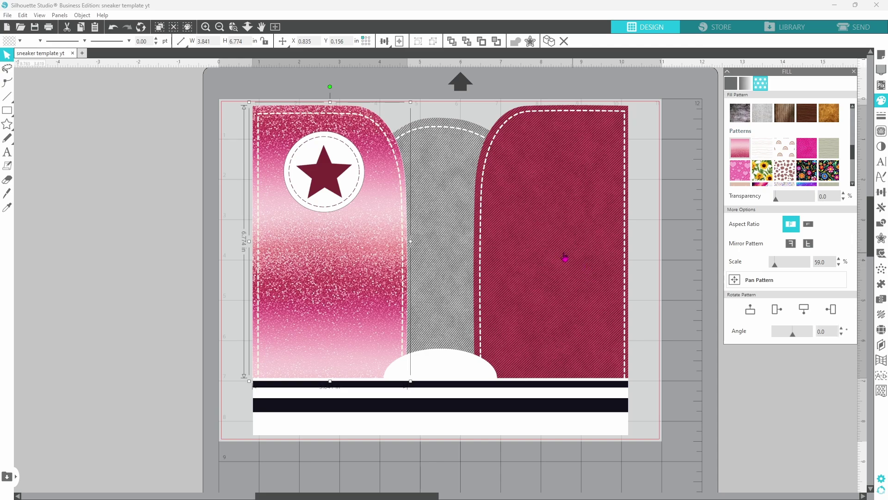
# Step: Fill the right sneaker panel with the same pink glitter ombre pattern, scaled to 59%
pyautogui.click(562, 265)
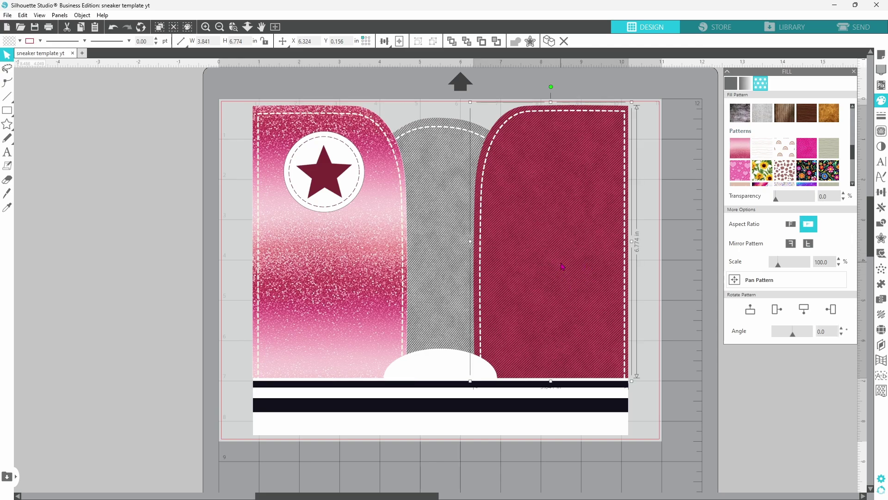
pyautogui.click(746, 157)
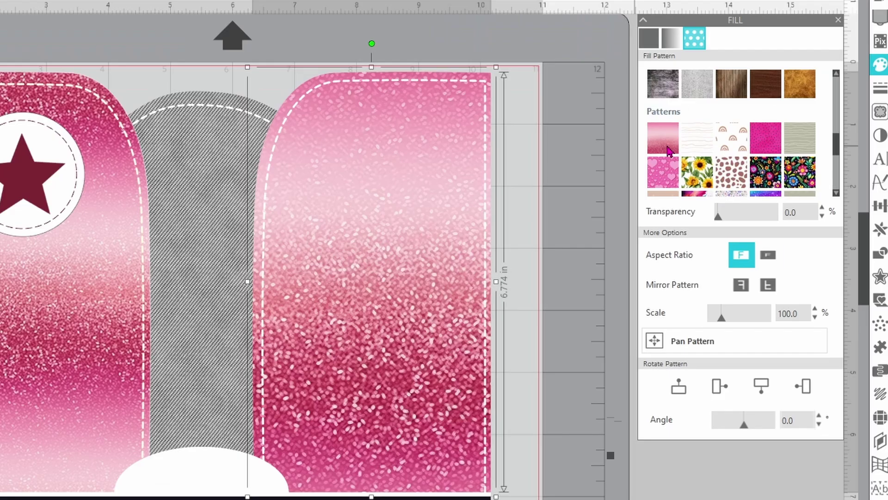
pyautogui.doubleClick(801, 313)
pyautogui.write('59')
pyautogui.press('Return')
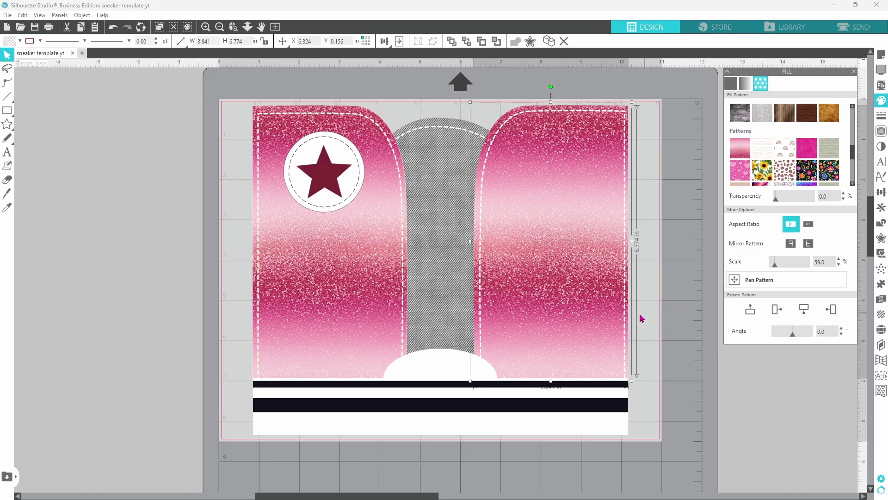
# Step: Fill the sneaker's grey centre tongue with the same pink glitter ombre pattern, scaled to 59%
pyautogui.click(452, 309)
pyautogui.click(748, 153)
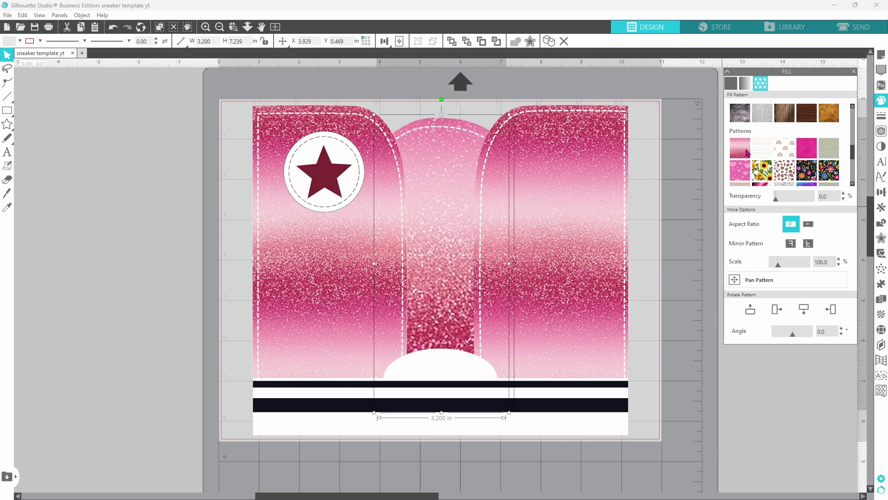
pyautogui.doubleClick(828, 262)
pyautogui.write('59')
pyautogui.press('Return')
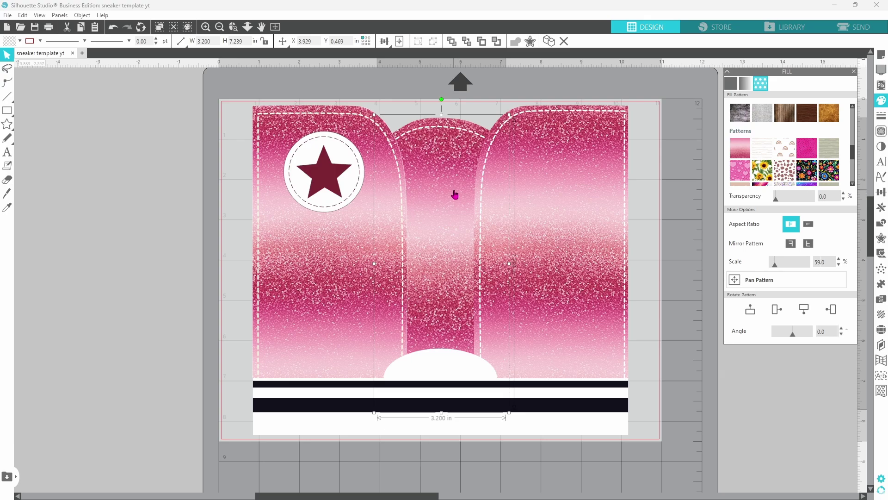
# Step: Darken the tongue's pattern fill by lowering its brightness to -11 with the image effects
pyautogui.click(882, 148)
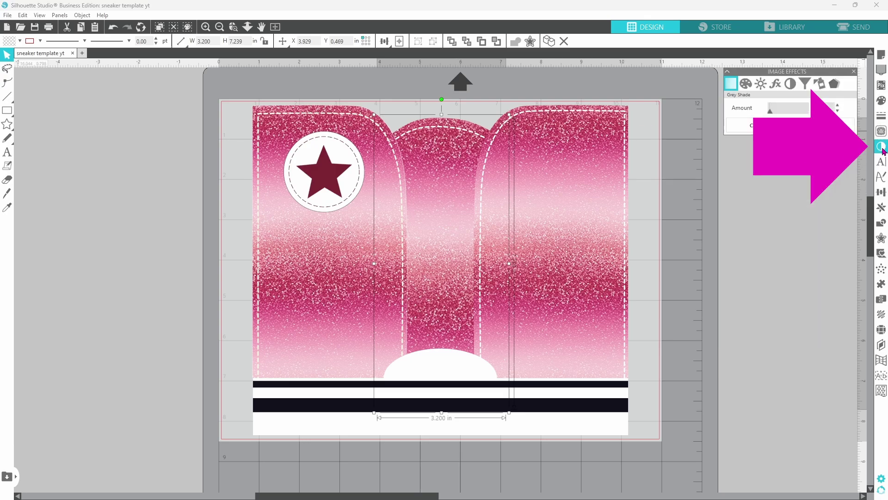
pyautogui.click(762, 86)
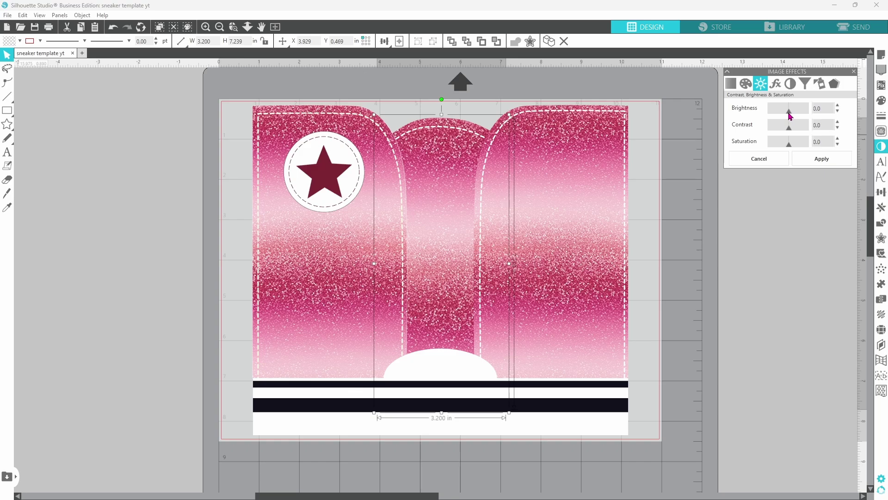
pyautogui.moveTo(788, 114); pyautogui.dragTo(786, 113)
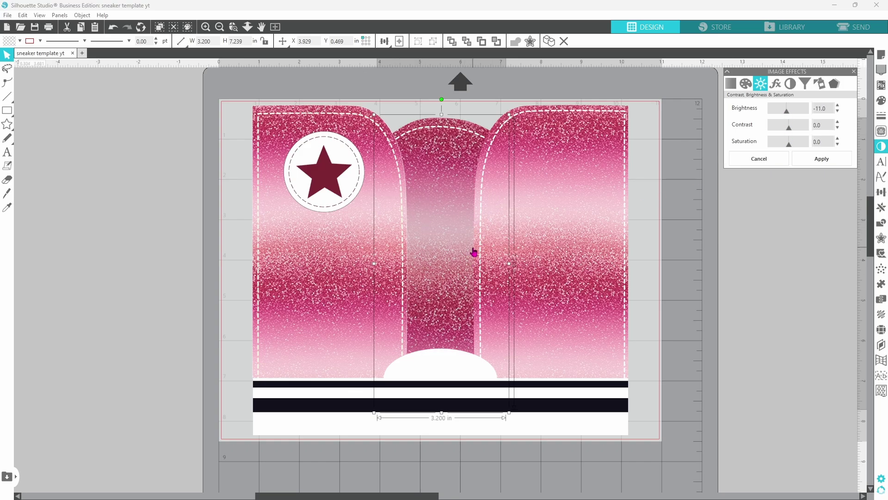
pyautogui.click(219, 293)
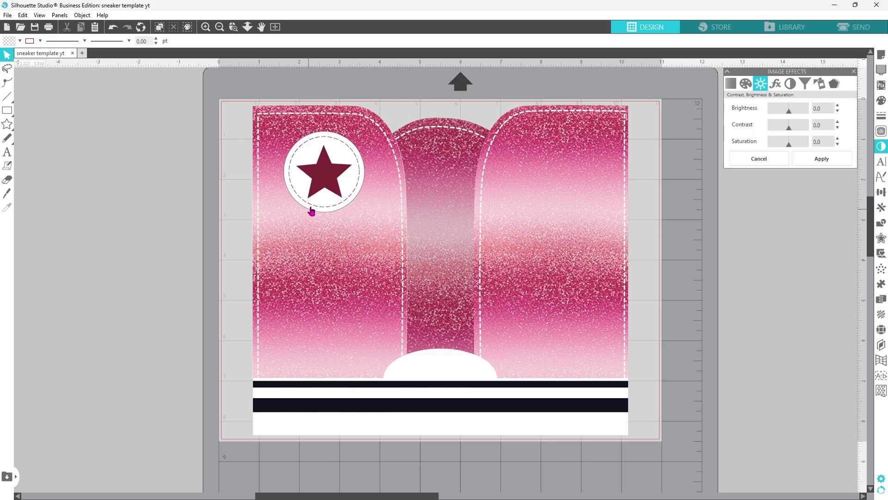
# Step: Recolour the badge's star with a dark raspberry fill sampled from the left panel's glitter pattern
pyautogui.click(332, 187)
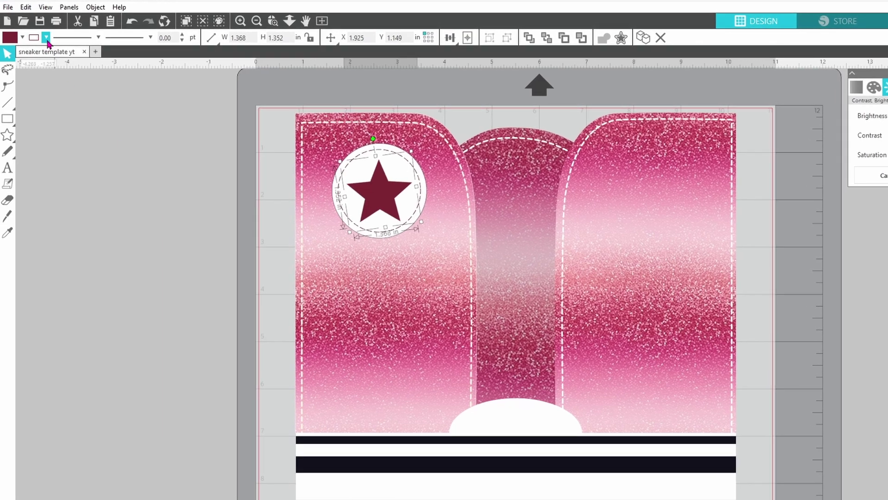
pyautogui.click(22, 38)
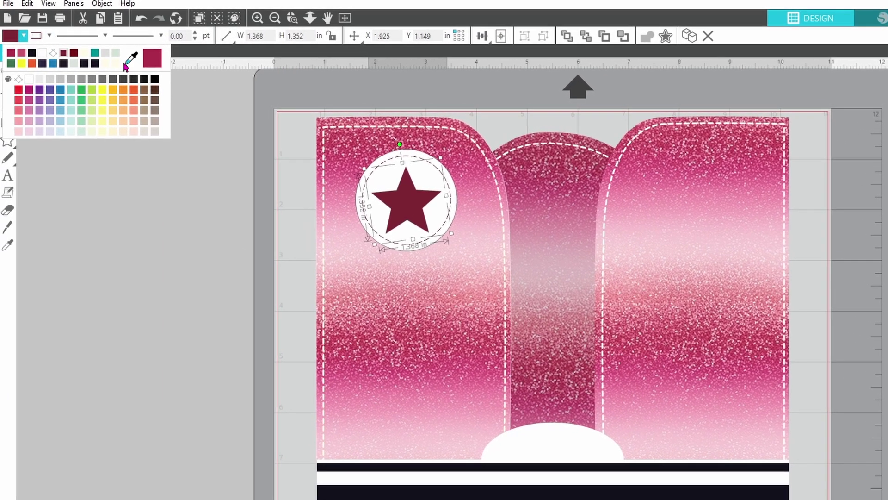
pyautogui.click(134, 62)
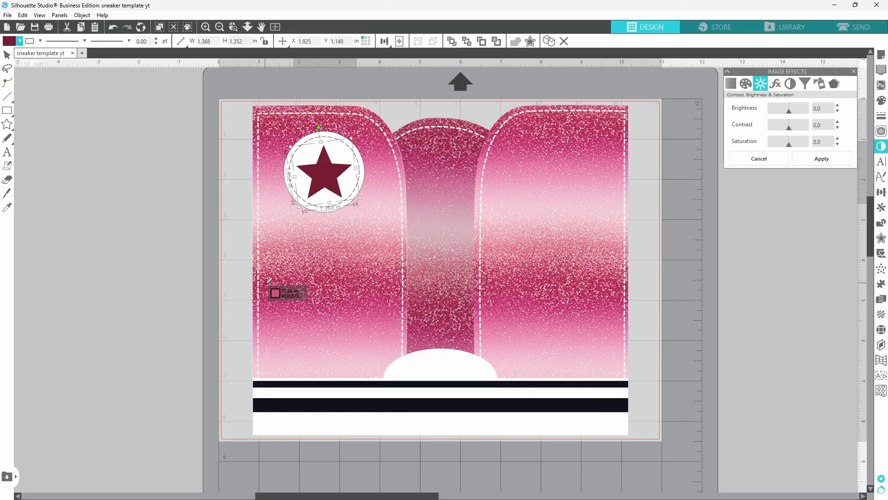
pyautogui.click(270, 280)
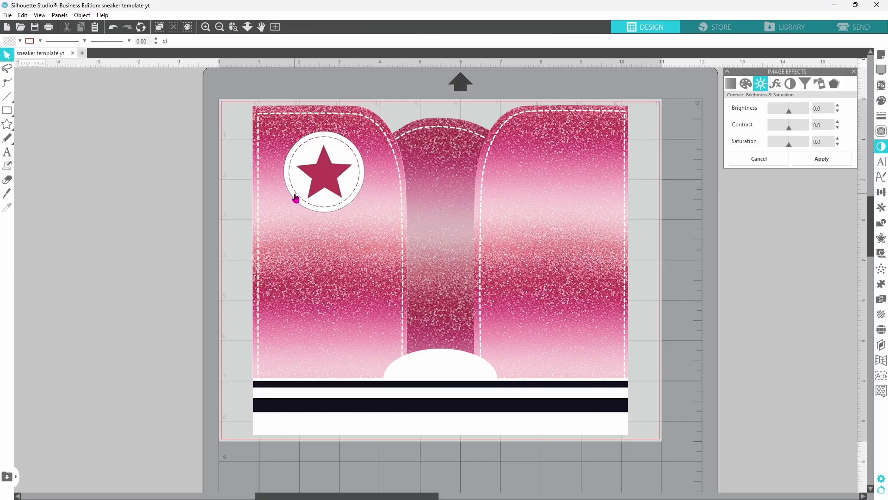
# Step: Set the line colour of the badge's dashed stitching circle to the raspberry shade sampled for the star
pyautogui.click(296, 197)
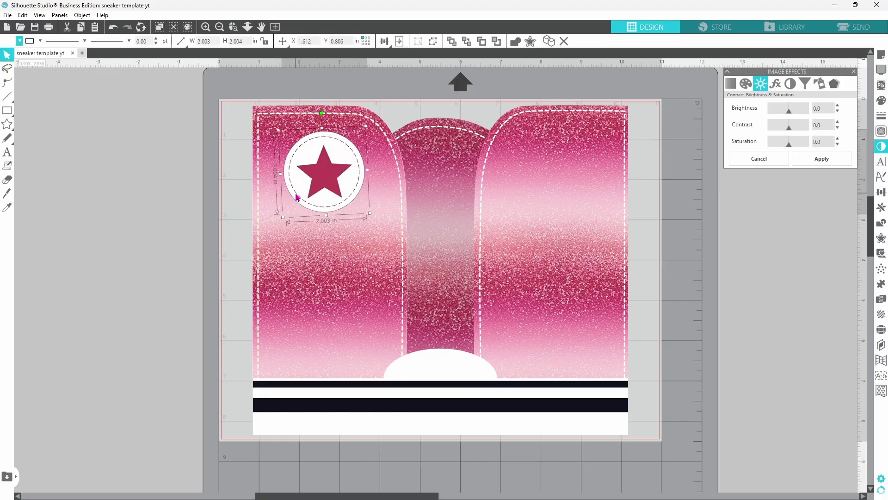
pyautogui.rightClick(296, 194)
pyautogui.click(318, 348)
pyautogui.click(193, 307)
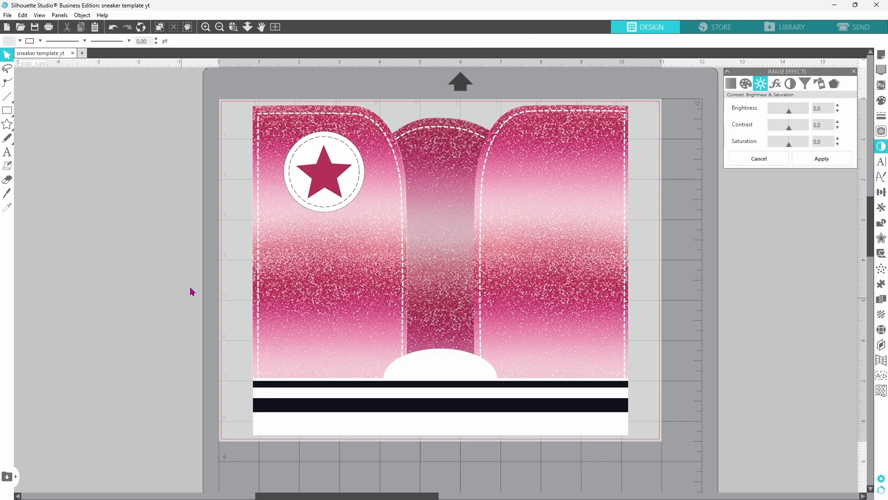
pyautogui.click(299, 198)
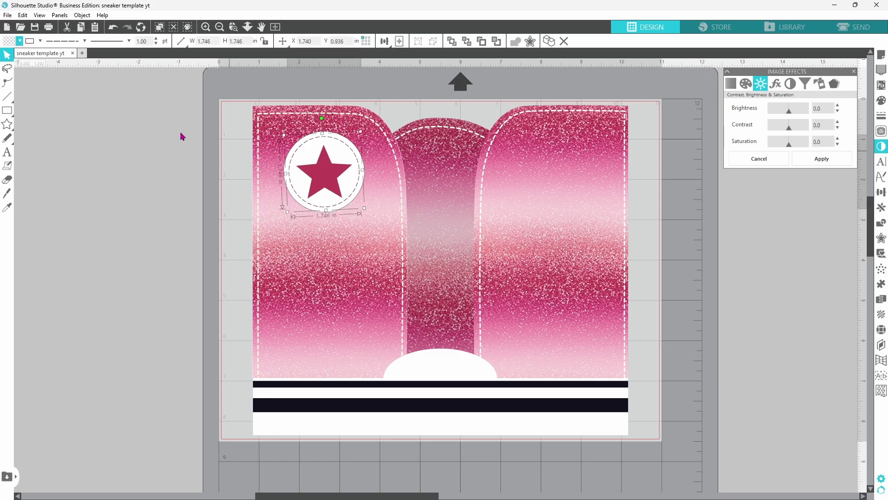
pyautogui.click(40, 41)
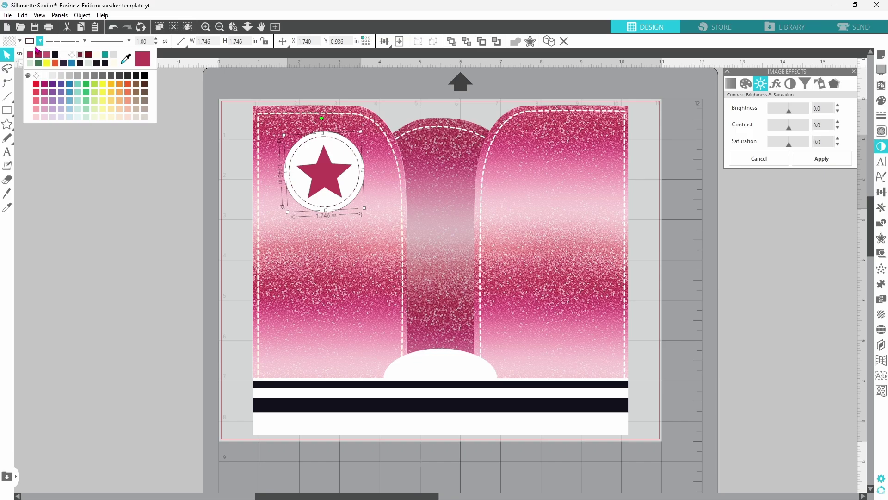
pyautogui.moveTo(30, 58); pyautogui.dragTo(267, 123)
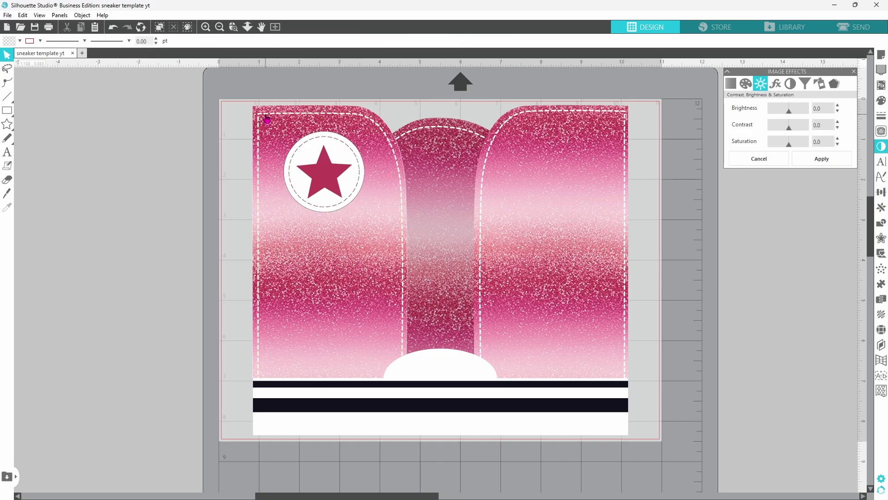
# Step: Set the outline colour of the left sneaker panel to the recently used raspberry shade
pyautogui.click(267, 119)
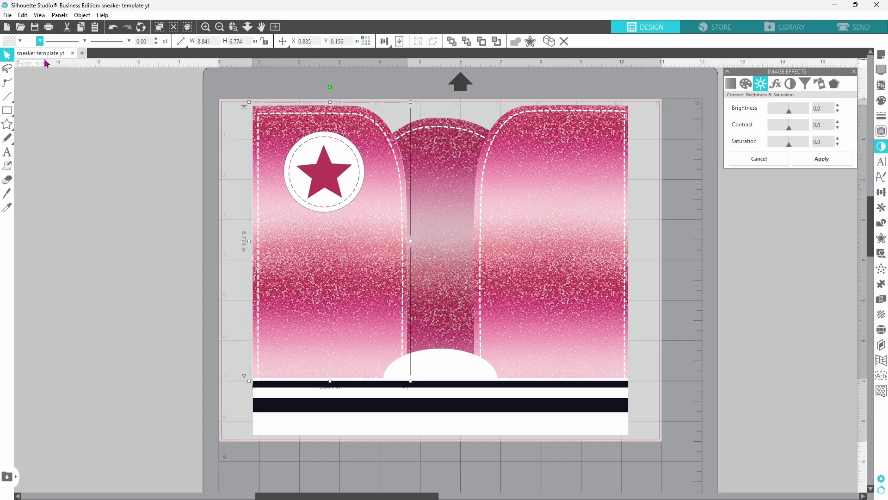
pyautogui.click(40, 43)
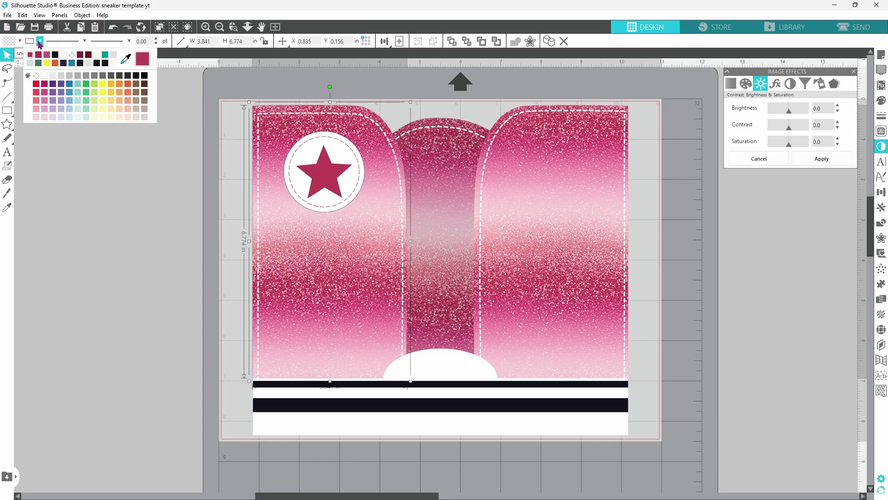
pyautogui.click(30, 56)
# Step: Try the raspberry line colour on the left panel's dashed stitching, and undo that colour change
pyautogui.click(262, 118)
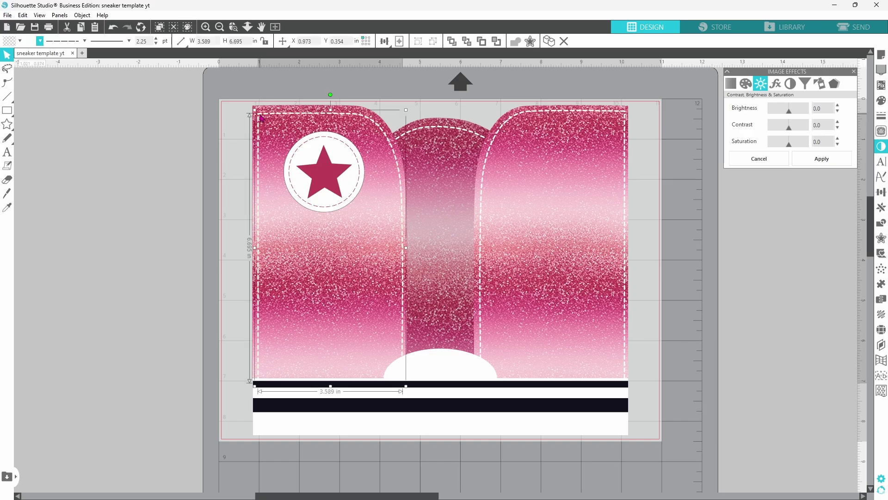
pyautogui.click(42, 43)
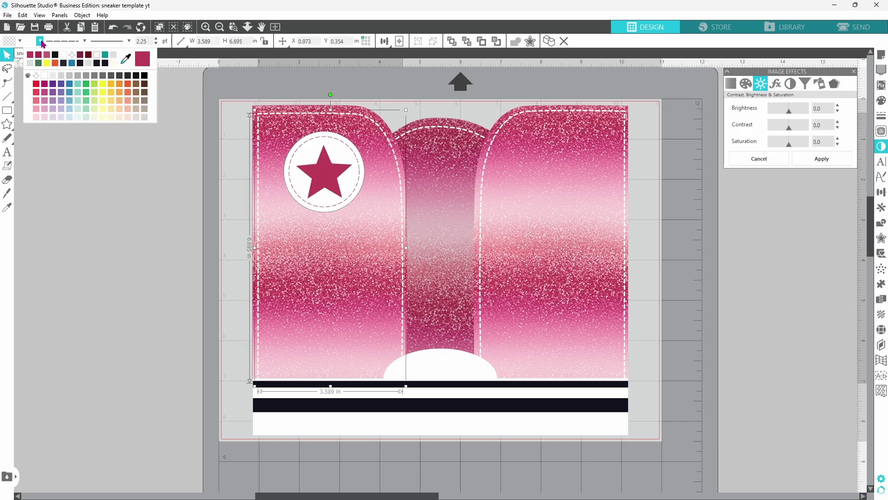
pyautogui.click(31, 56)
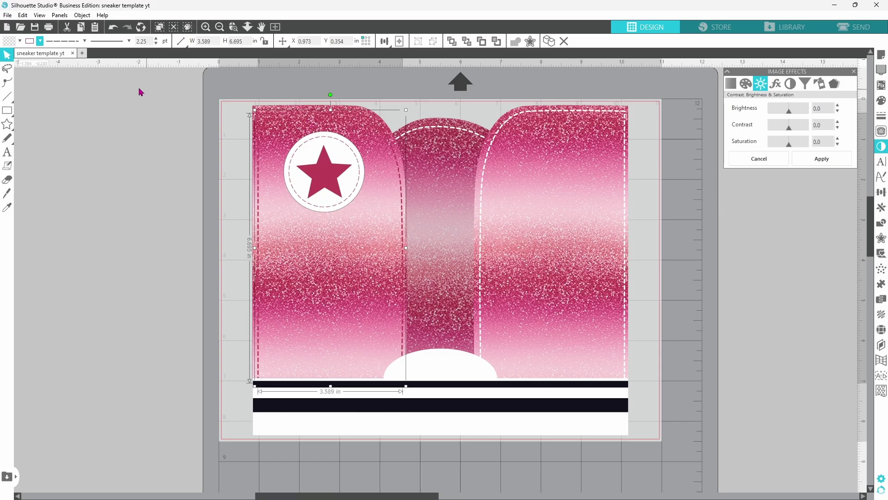
pyautogui.click(42, 42)
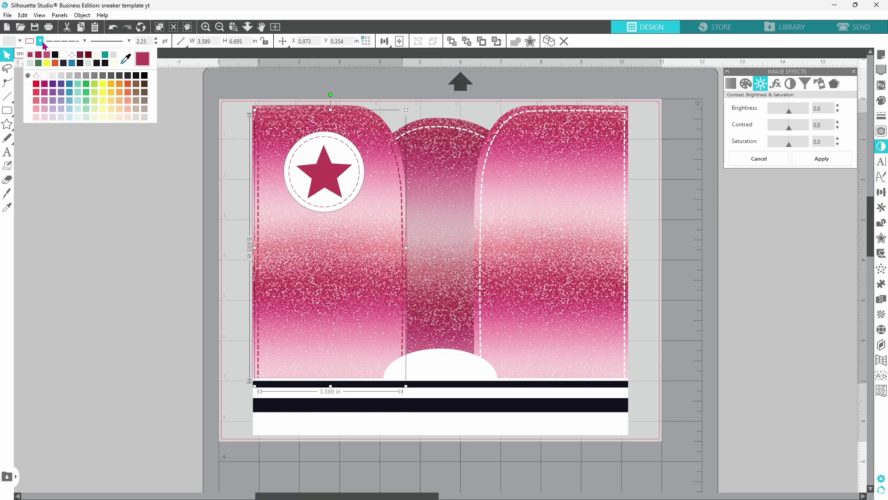
pyautogui.click(95, 124)
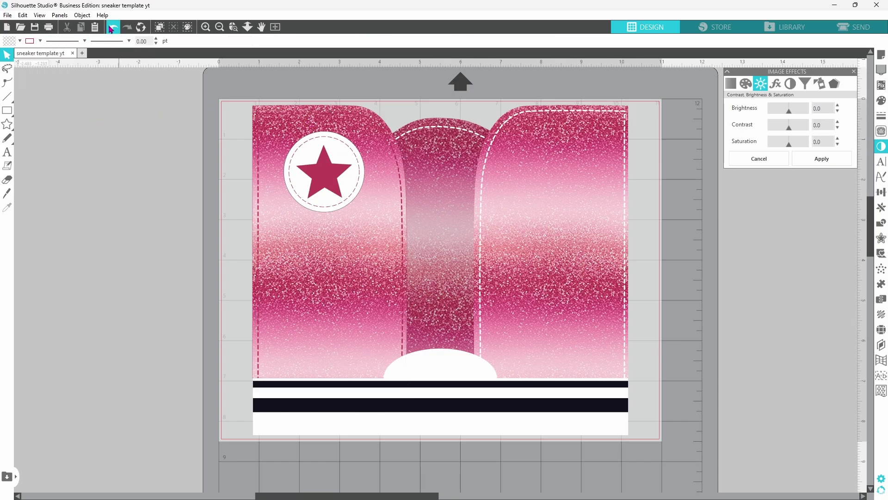
pyautogui.click(112, 31)
pyautogui.click(175, 188)
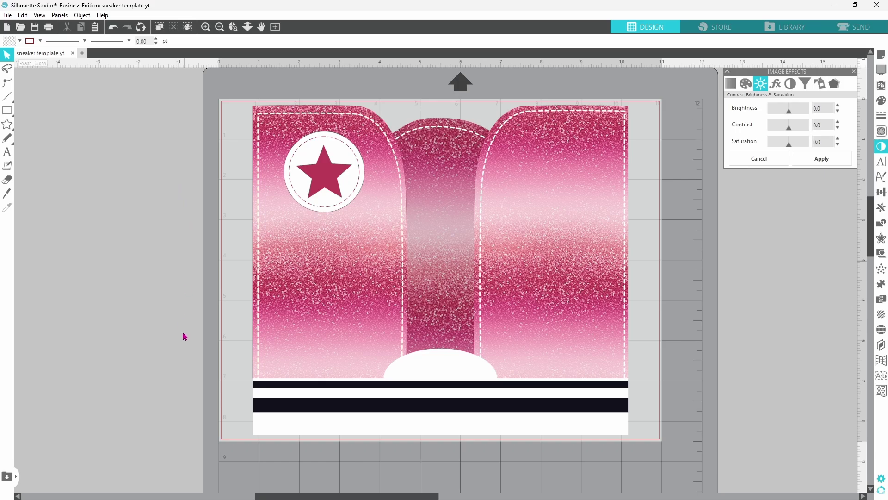
# Step: Fill the thick and thin black sole stripes with the recently used raspberry shade
pyautogui.click(266, 411)
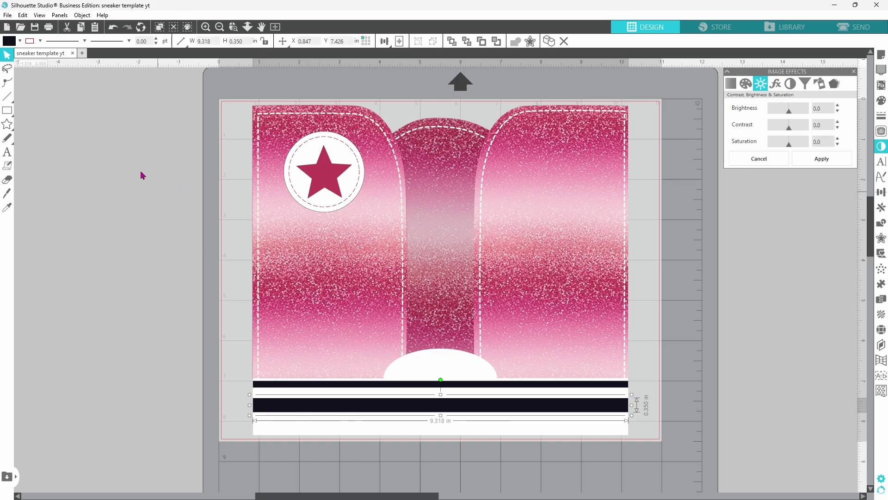
pyautogui.click(20, 41)
pyautogui.click(19, 55)
pyautogui.click(254, 385)
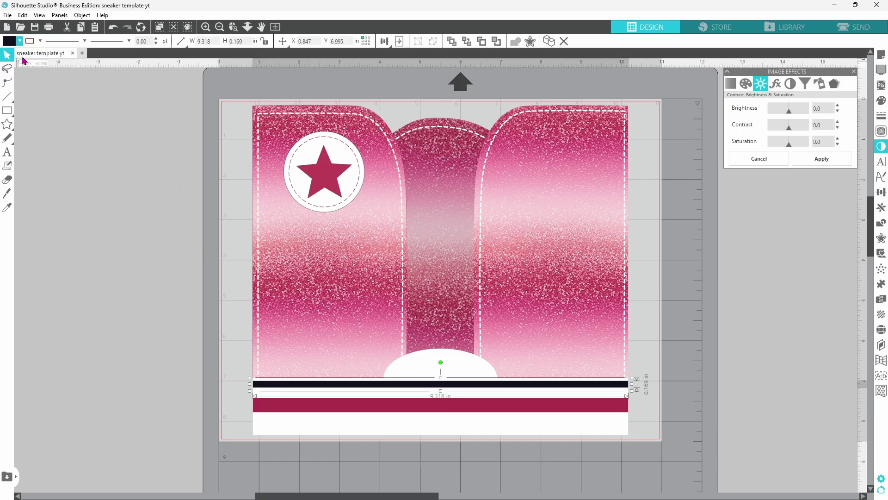
pyautogui.click(20, 40)
pyautogui.click(19, 55)
pyautogui.click(147, 206)
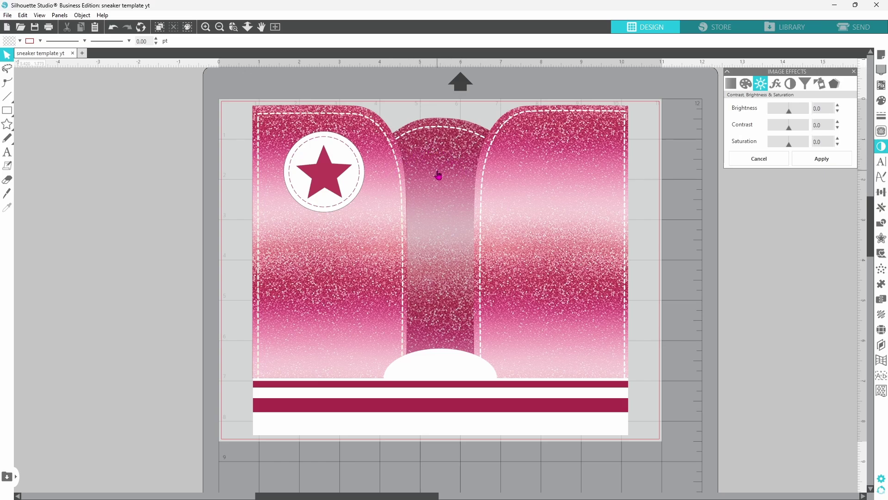
# Step: Group all the shapes of the sneaker design and flip the group horizontally
pyautogui.moveTo(224, 95); pyautogui.dragTo(597, 417)
pyautogui.rightClick(602, 418)
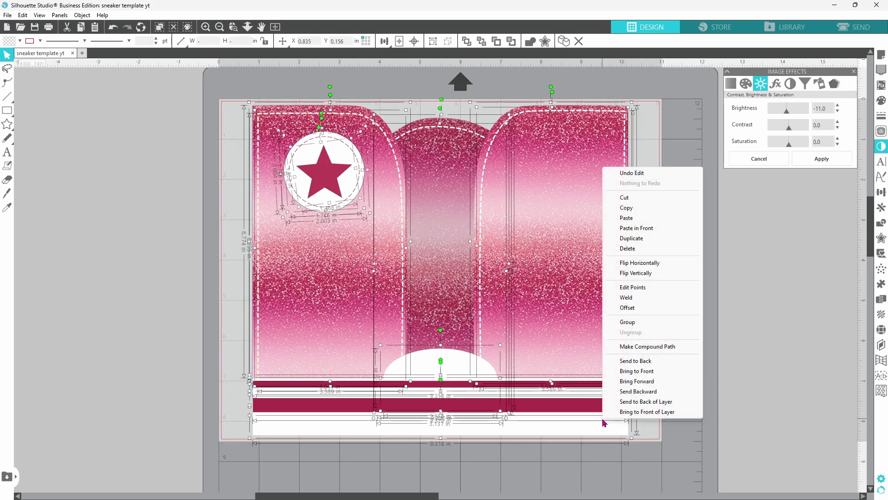
pyautogui.click(636, 323)
pyautogui.rightClick(598, 305)
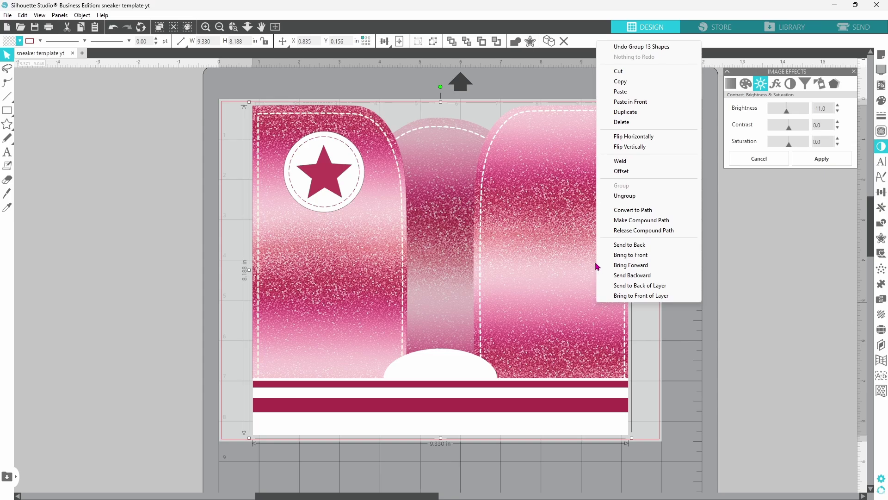
pyautogui.click(618, 136)
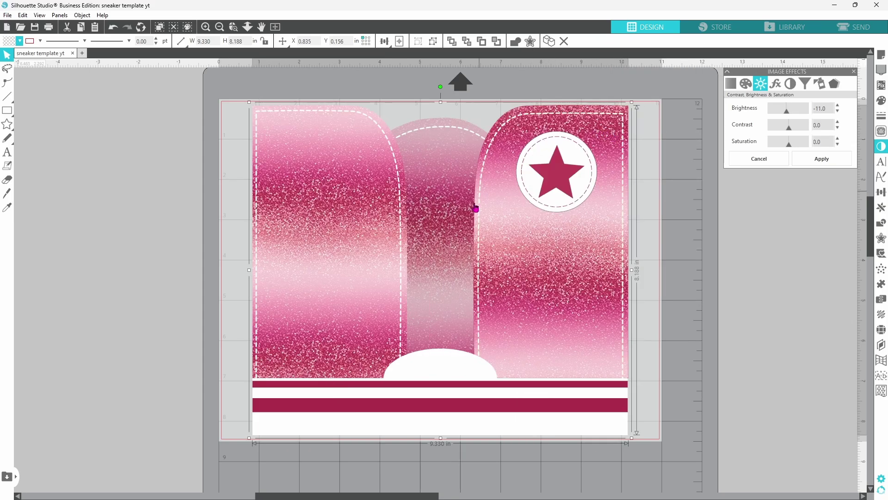
# Step: Start printing the mirrored design and select the ET-3760 Series(Network) printer
pyautogui.click(7, 16)
pyautogui.click(24, 165)
pyautogui.click(685, 437)
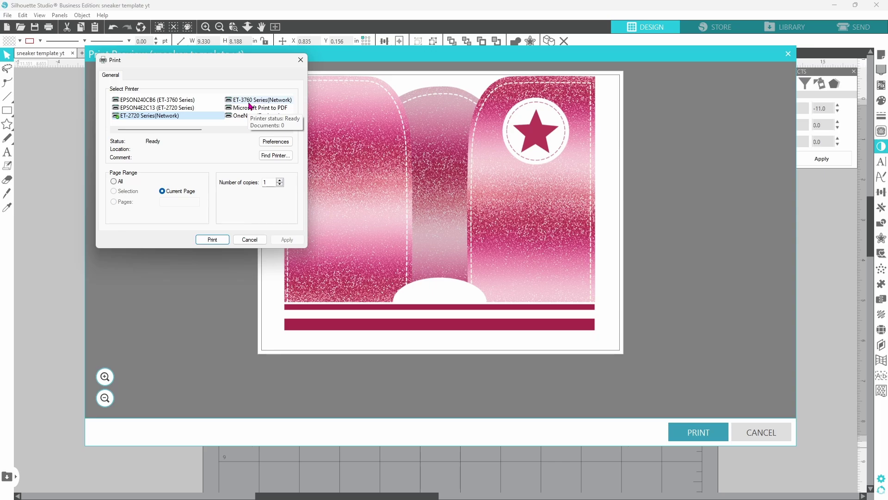
pyautogui.click(249, 102)
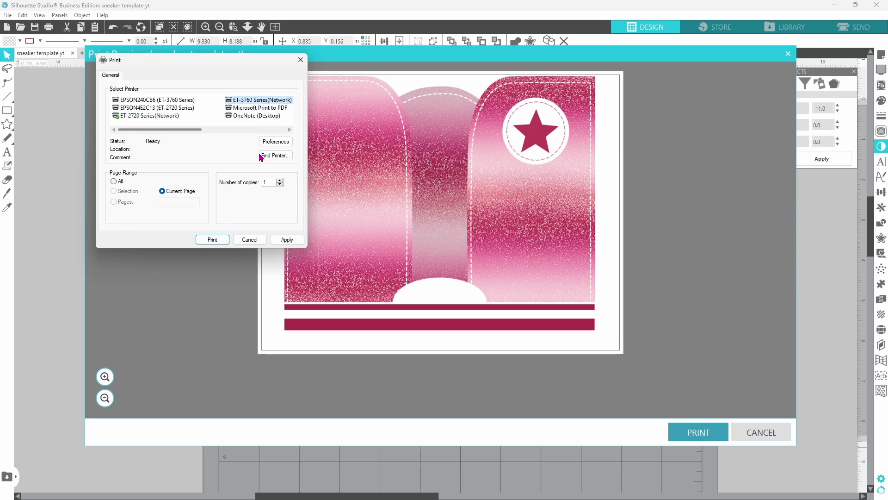
# Step: Set the print quality to High in the printer's preferences, apply the settings and print the current page
pyautogui.click(276, 142)
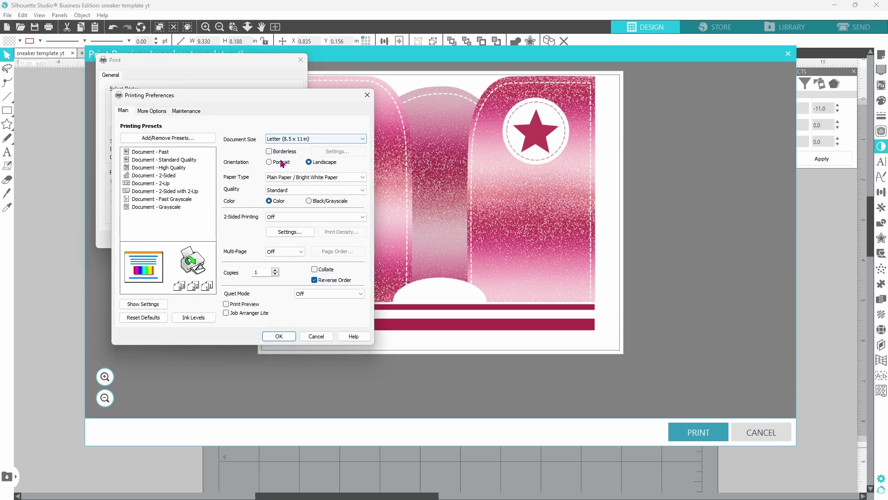
pyautogui.click(363, 191)
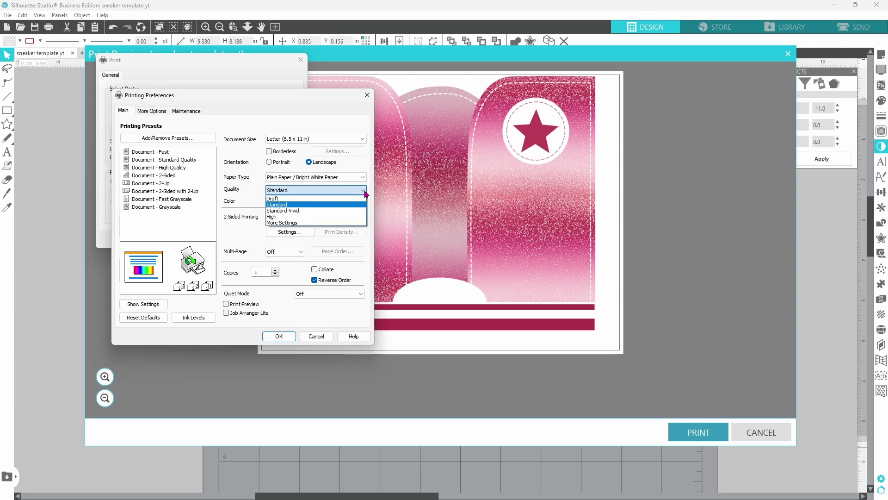
pyautogui.click(339, 216)
pyautogui.click(279, 337)
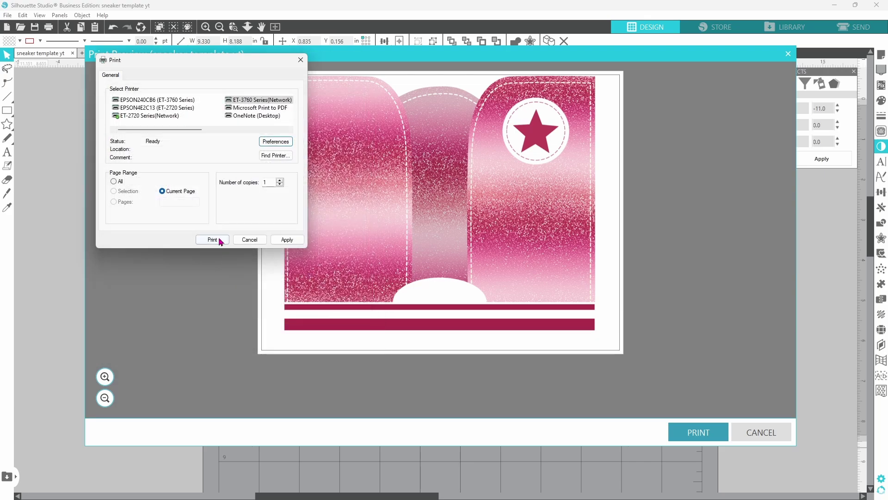
pyautogui.click(292, 241)
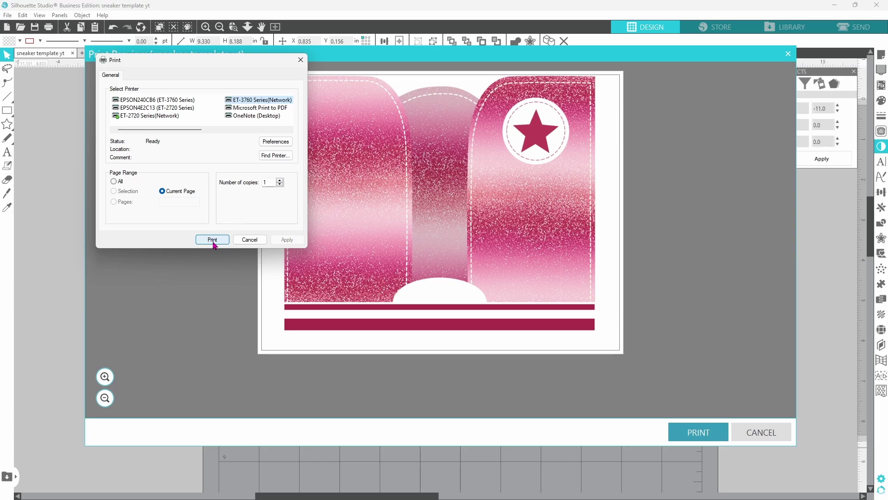
pyautogui.click(213, 240)
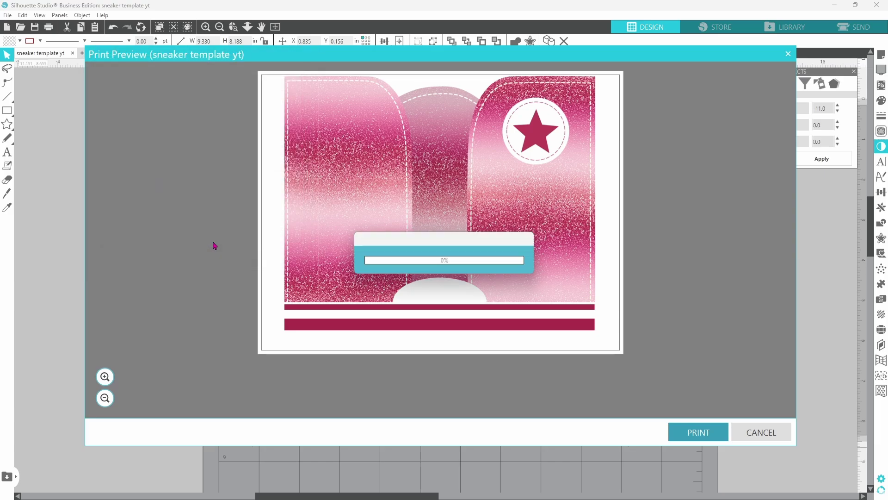